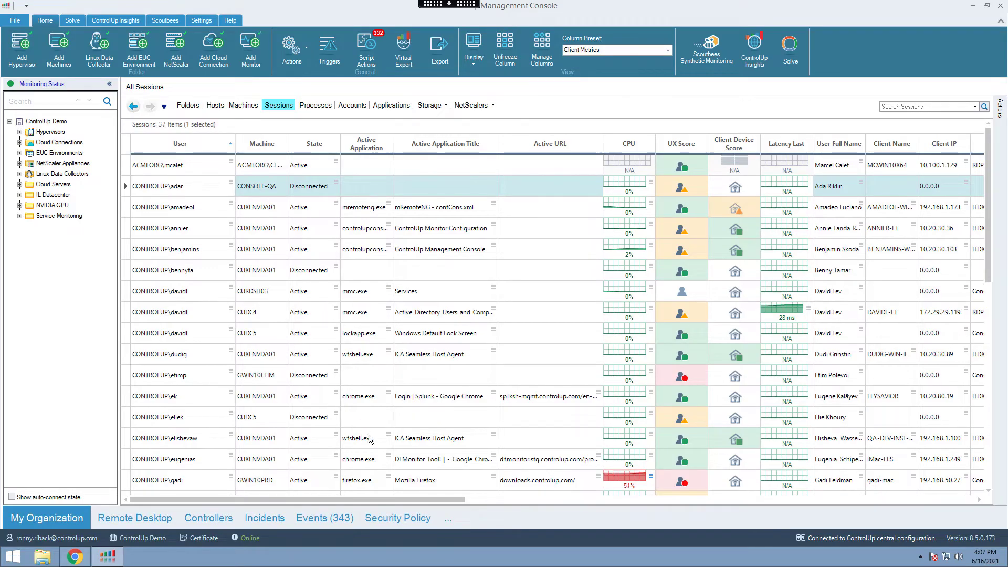
Scroll the Sessions grid right to show the RTT, Latency, WiFi and Client NIC columns.
{"action": "left_click_drag", "start_coordinate": [420, 496], "coordinate": [885, 566]}
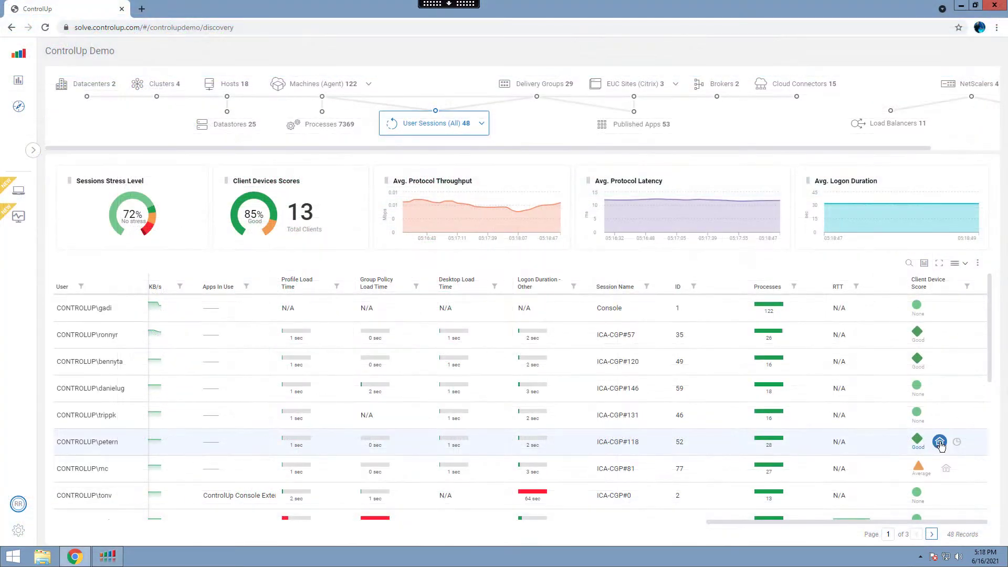
Open a session's client device details from its client device score icon.
{"action": "left_click", "coordinate": [940, 442]}
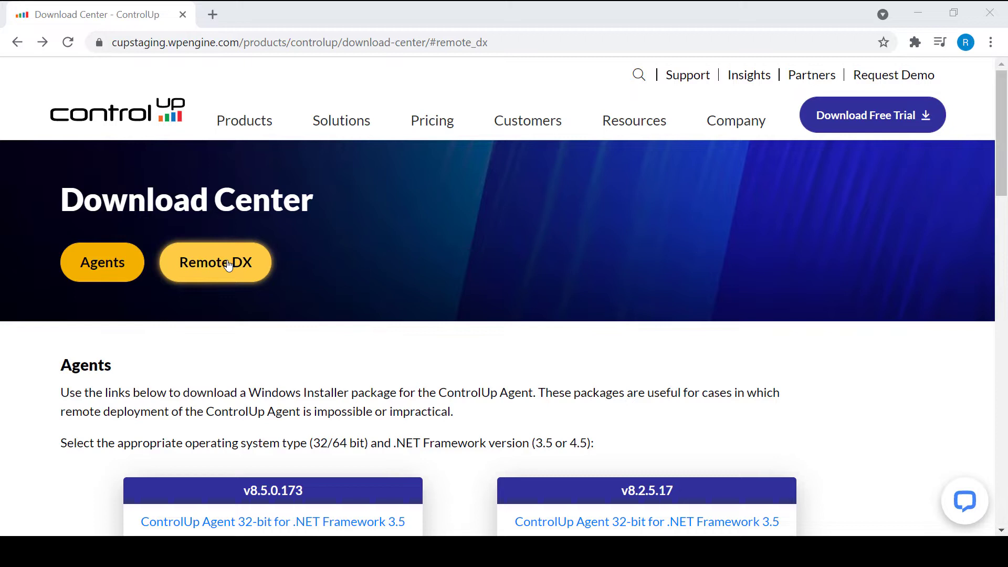
Open the Deploy Remote DX - IGEL (Citrix) article from Remote DX downloads, at its IGEL online section.
{"action": "left_click", "coordinate": [229, 266]}
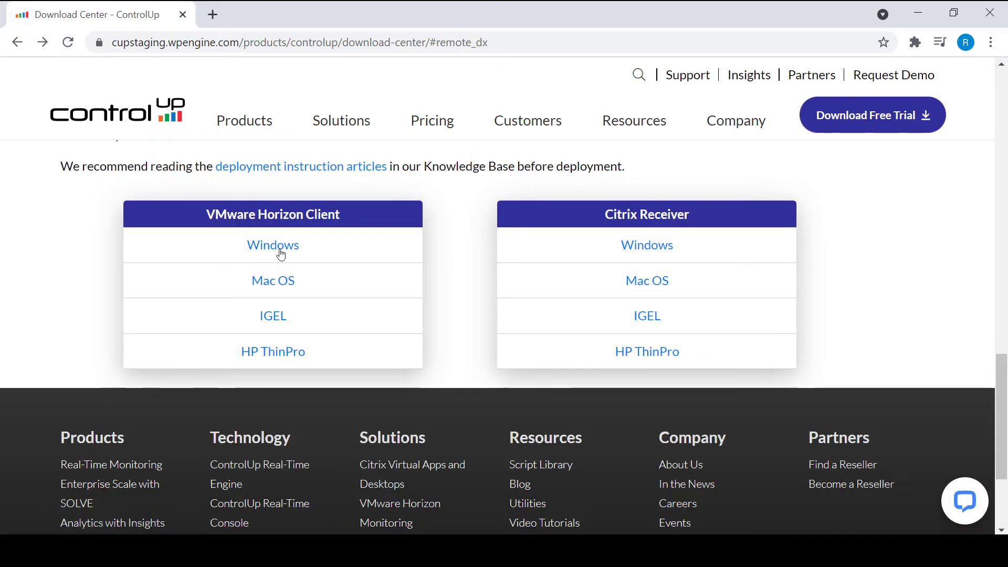
{"action": "left_click", "coordinate": [639, 322]}
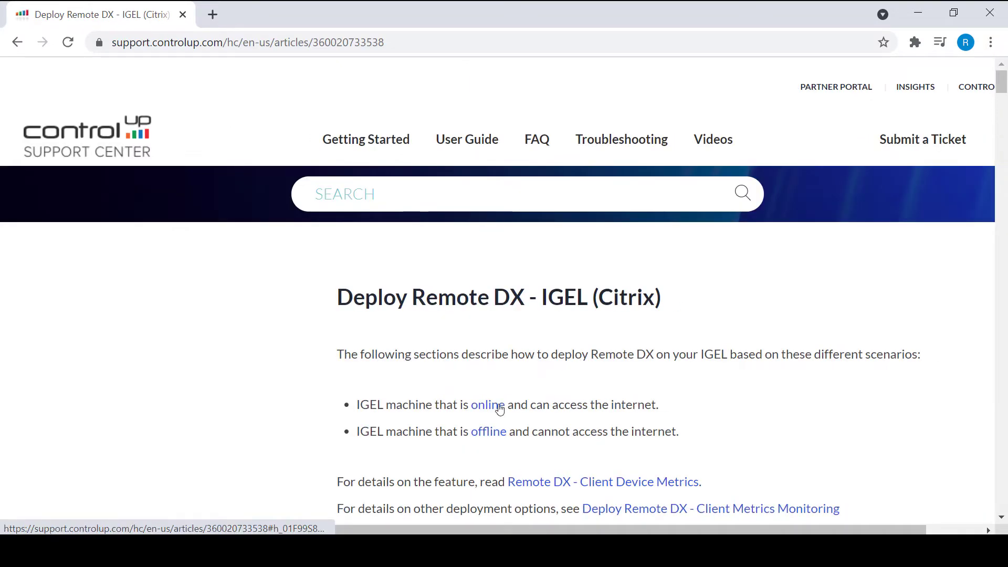
{"action": "left_click", "coordinate": [500, 407]}
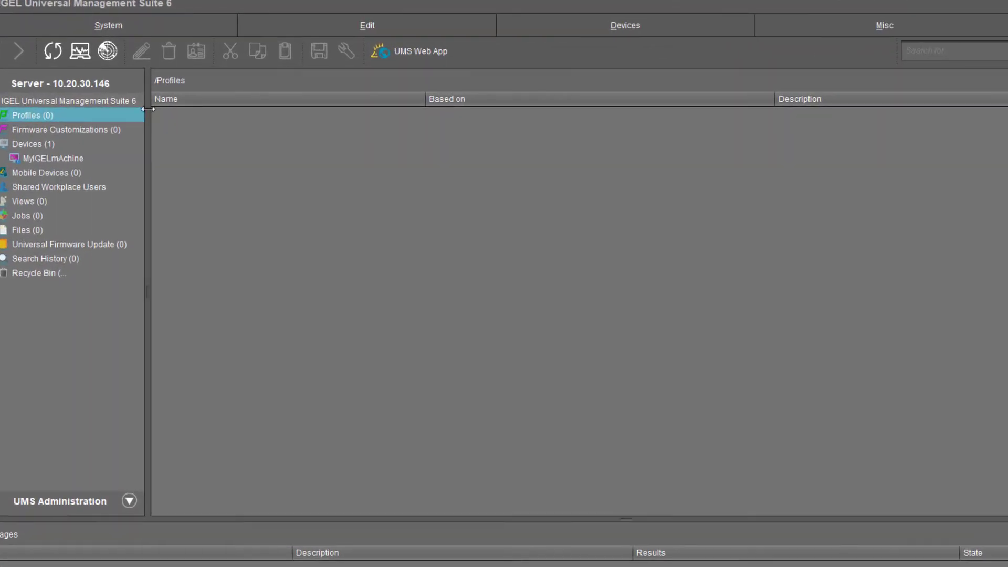
Import the cuRemoteDXcitrix.zip profile archive through System > Import > Import Profiles.
{"action": "left_click", "coordinate": [121, 25]}
{"action": "mouse_move", "coordinate": [118, 111]}
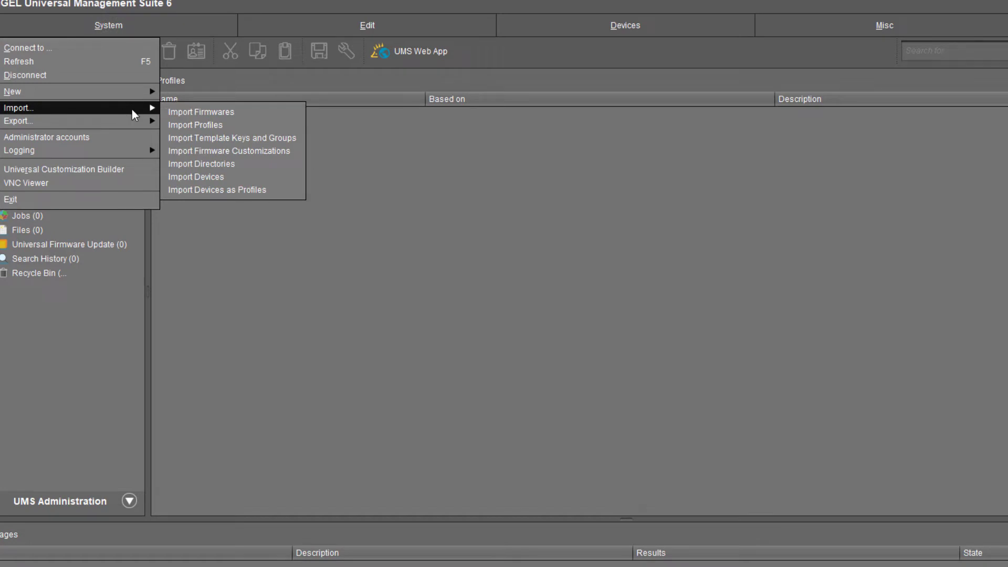
{"action": "left_click", "coordinate": [220, 126]}
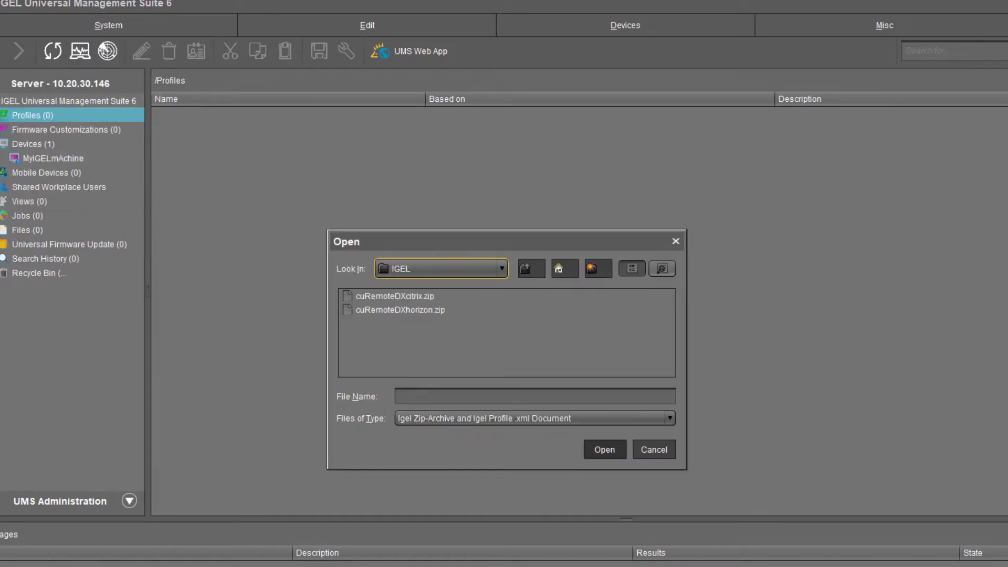
{"action": "left_click", "coordinate": [424, 296]}
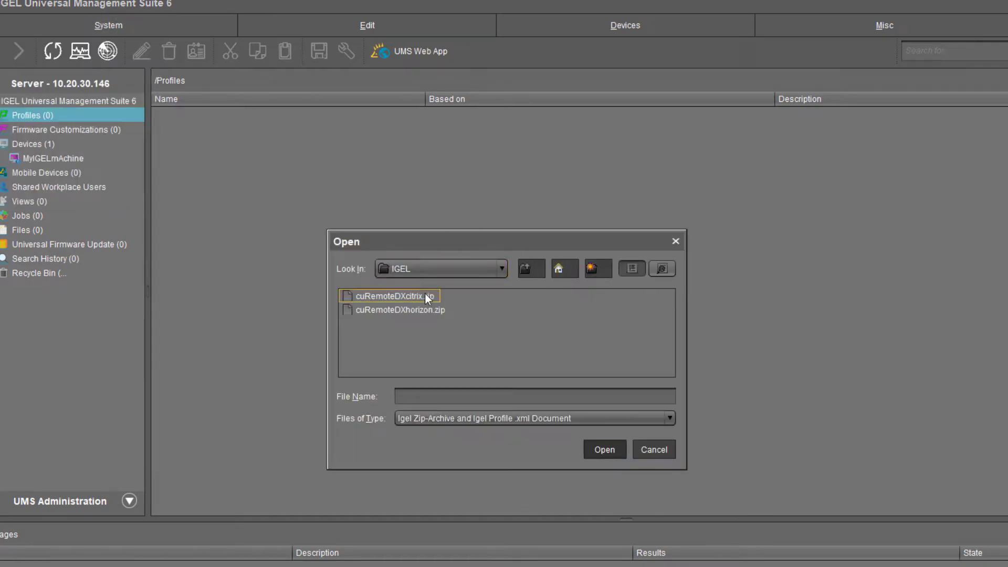
{"action": "left_click", "coordinate": [598, 451]}
{"action": "left_click", "coordinate": [715, 389]}
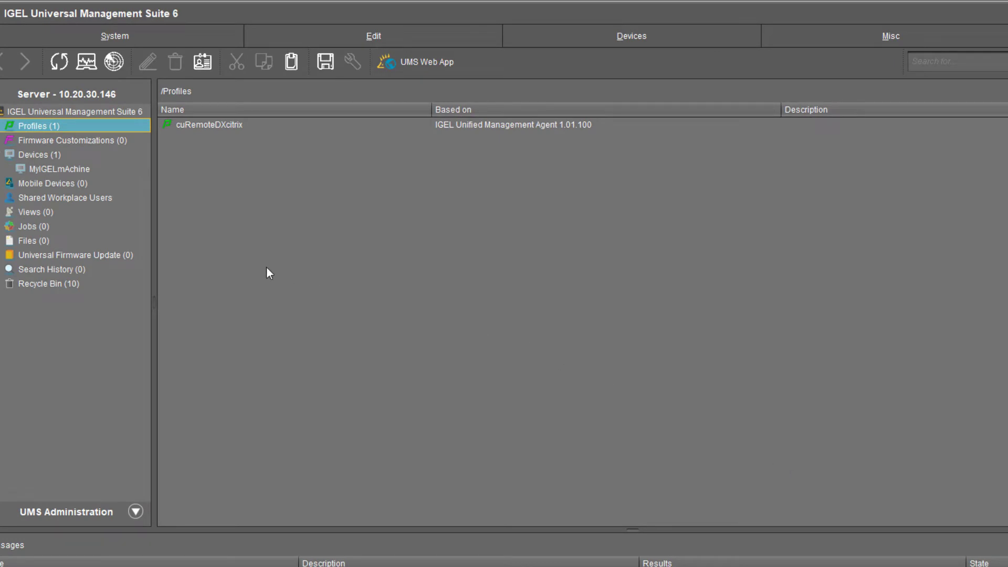
Assign cuRemoteDXcitrix to MyIGELmAchine under Assigned objects, taking effect Now.
{"action": "left_click", "coordinate": [63, 168]}
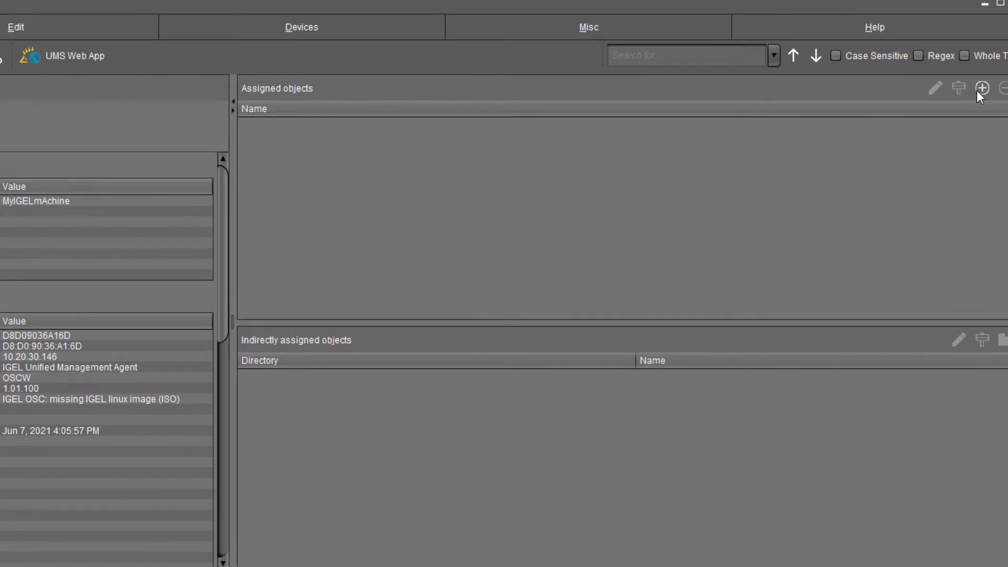
{"action": "left_click", "coordinate": [978, 90]}
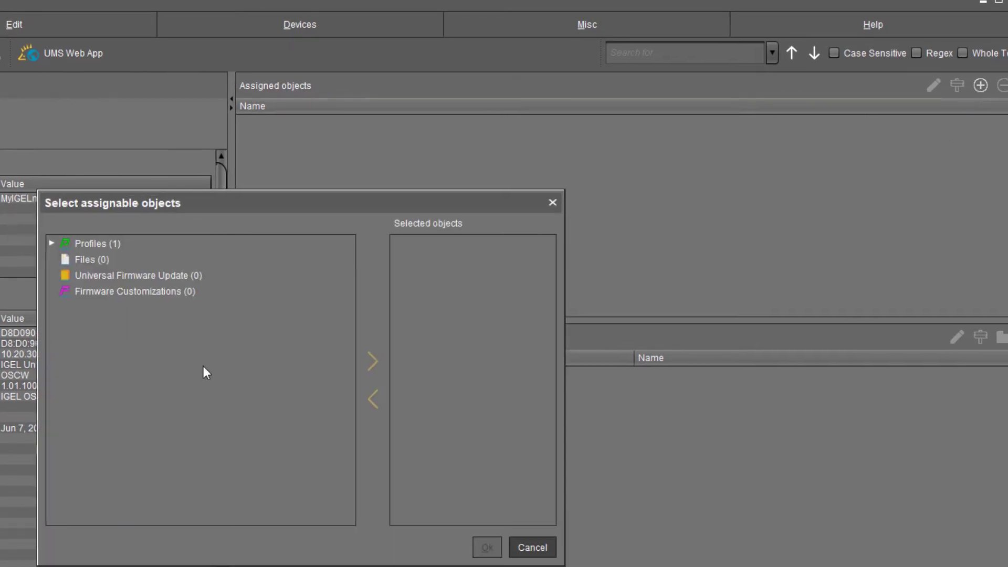
{"action": "left_click", "coordinate": [51, 243]}
{"action": "left_click", "coordinate": [153, 260]}
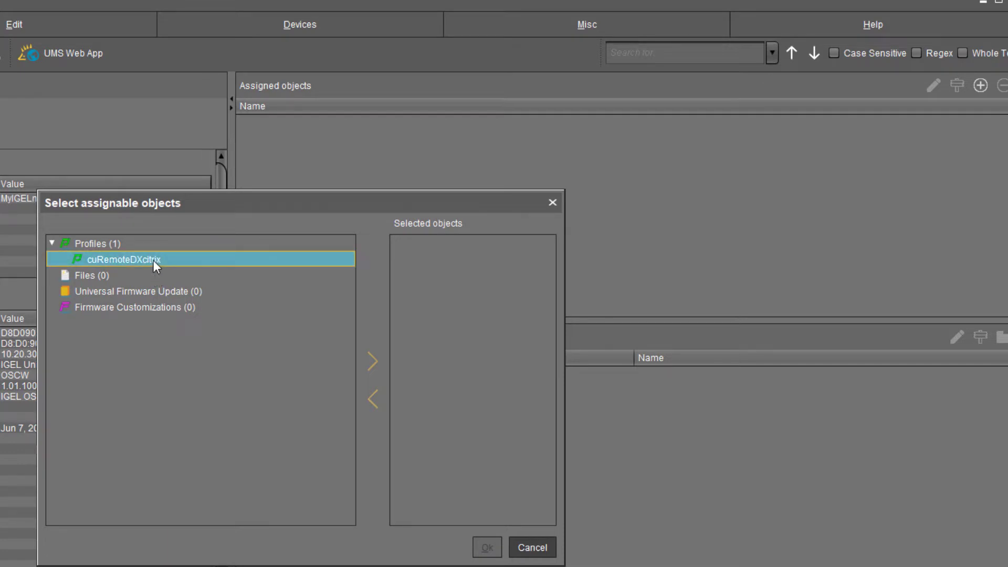
{"action": "left_click", "coordinate": [379, 362]}
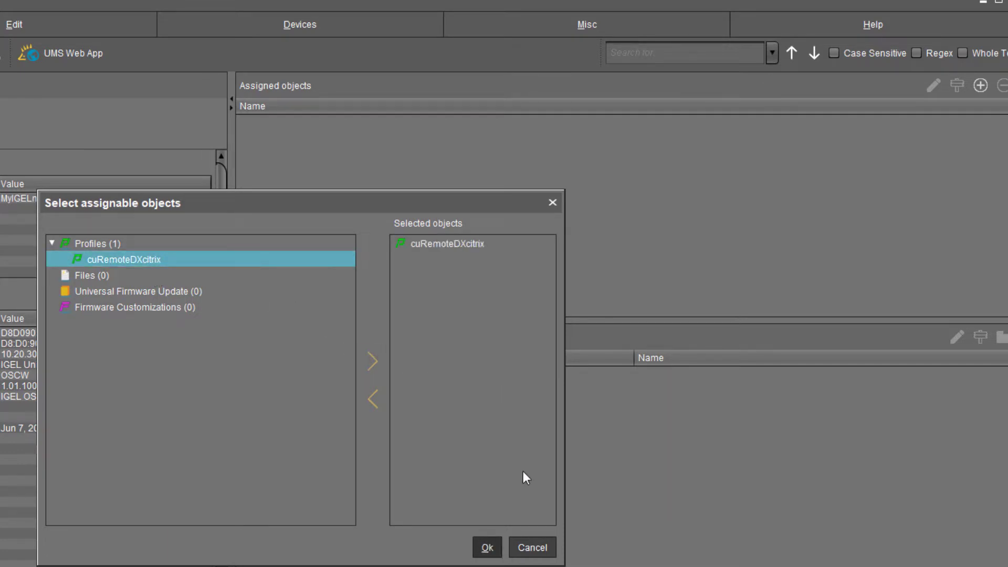
{"action": "left_click", "coordinate": [493, 547]}
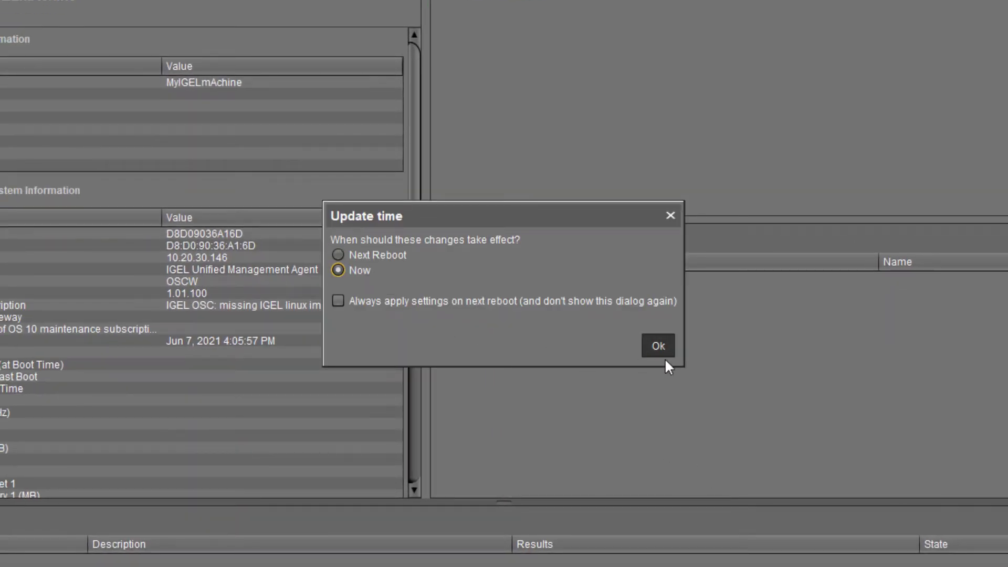
{"action": "left_click", "coordinate": [662, 344]}
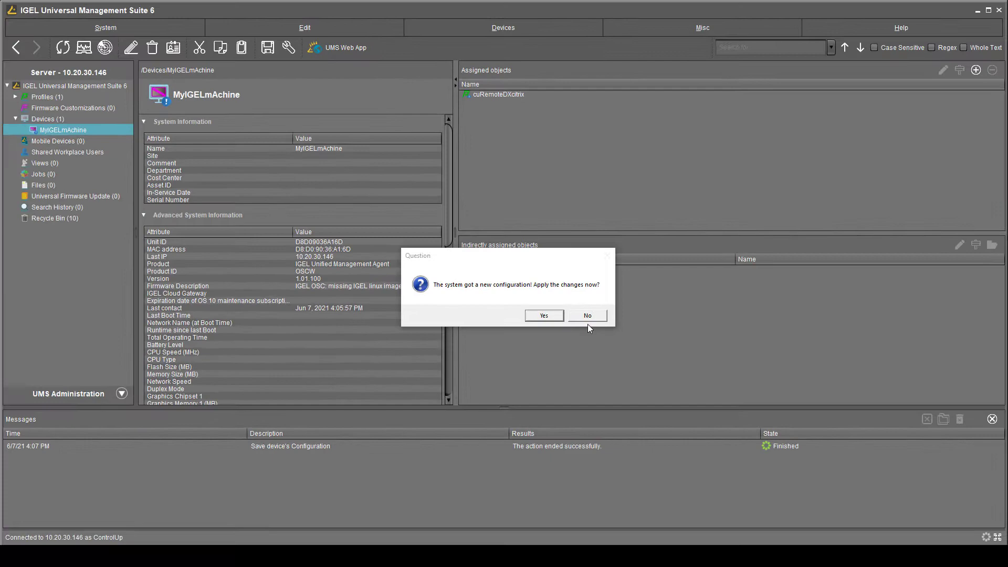
Apply the device configuration now, then import the cuRemoteDXhorizon.zip profile.
{"action": "left_click", "coordinate": [549, 317]}
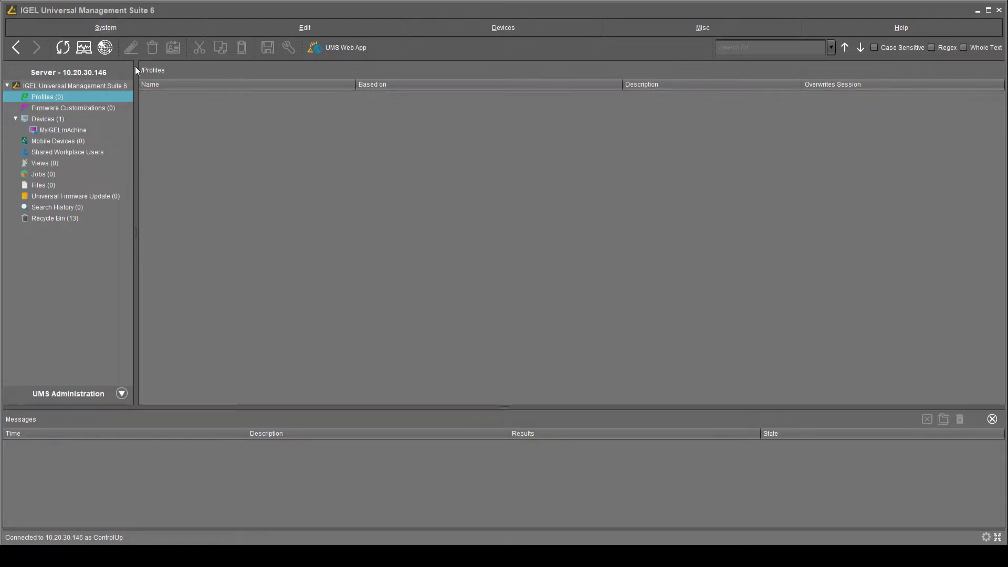
{"action": "left_click", "coordinate": [106, 27]}
{"action": "left_click", "coordinate": [173, 92]}
{"action": "double_click", "coordinate": [352, 203]}
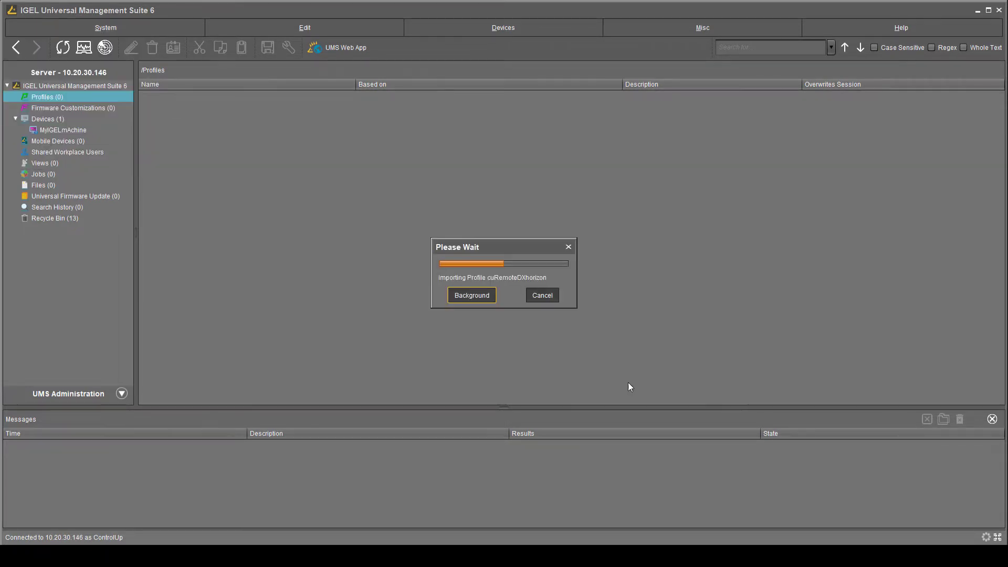
Assign the cuRemoteDXhorizon profile to MyIGELmAchine and apply it.
{"action": "left_click", "coordinate": [63, 130]}
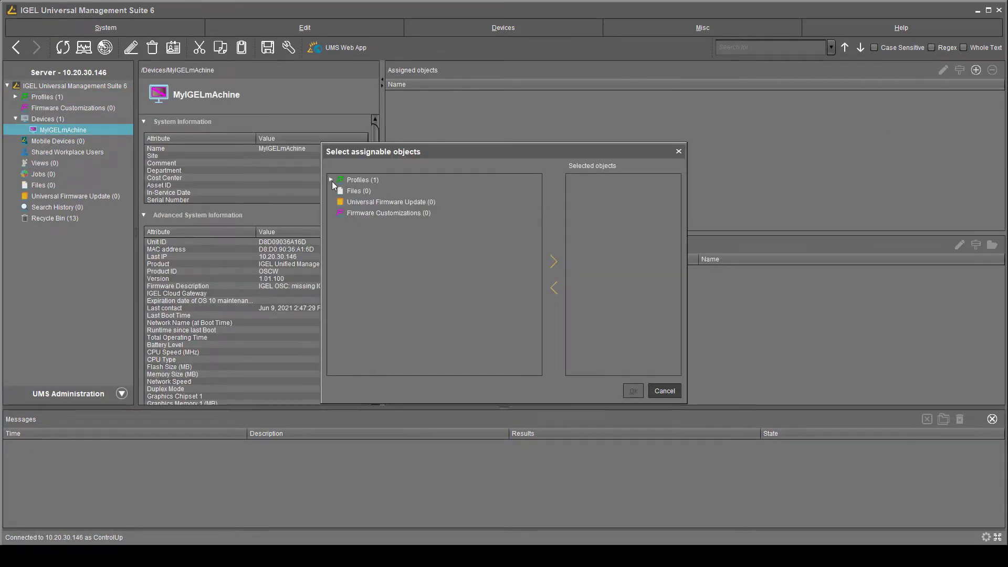
{"action": "left_click", "coordinate": [331, 180]}
{"action": "left_click", "coordinate": [399, 190]}
{"action": "left_click", "coordinate": [554, 261]}
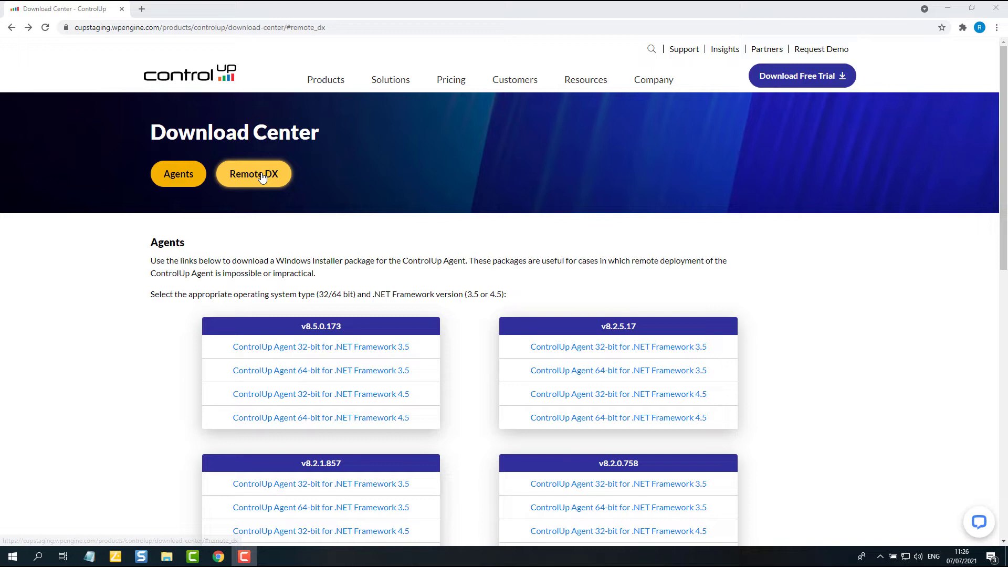
Open the Remote DX IGEL (Citrix) article and download curdx-igel-citrix.zip.
{"action": "left_click", "coordinate": [263, 177]}
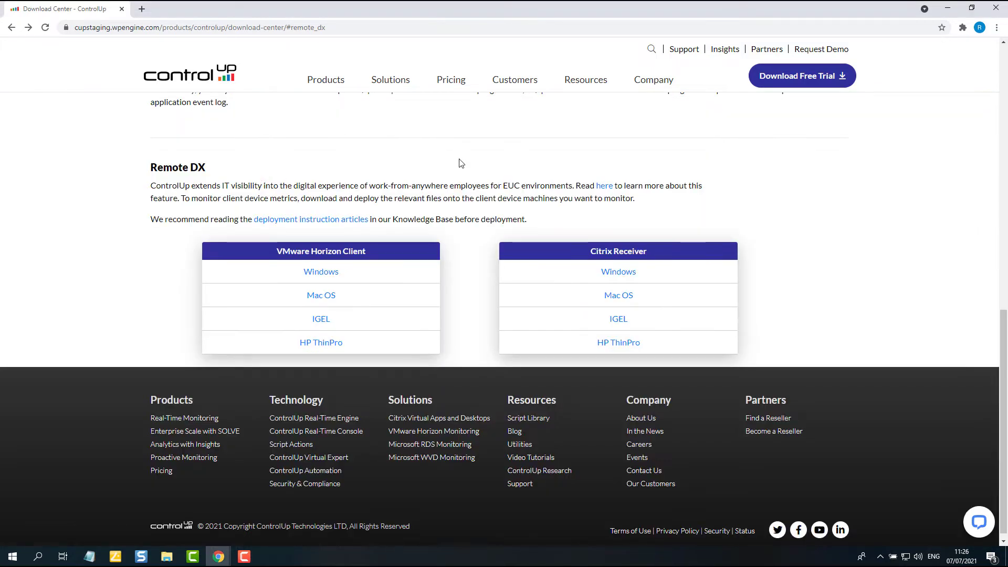
{"action": "left_click", "coordinate": [618, 319]}
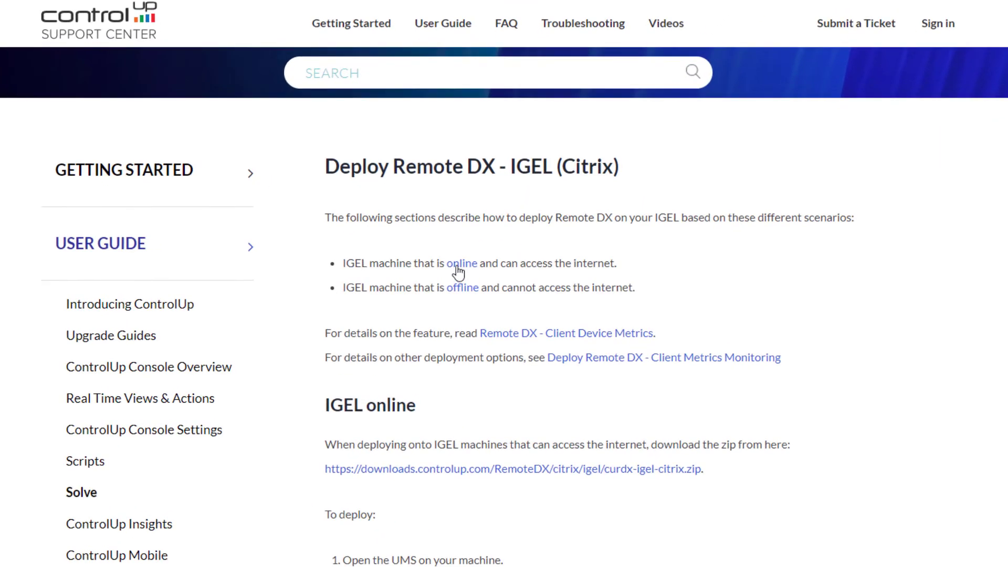
{"action": "scroll", "coordinate": [473, 278], "scroll_direction": "down", "scroll_amount": 5}
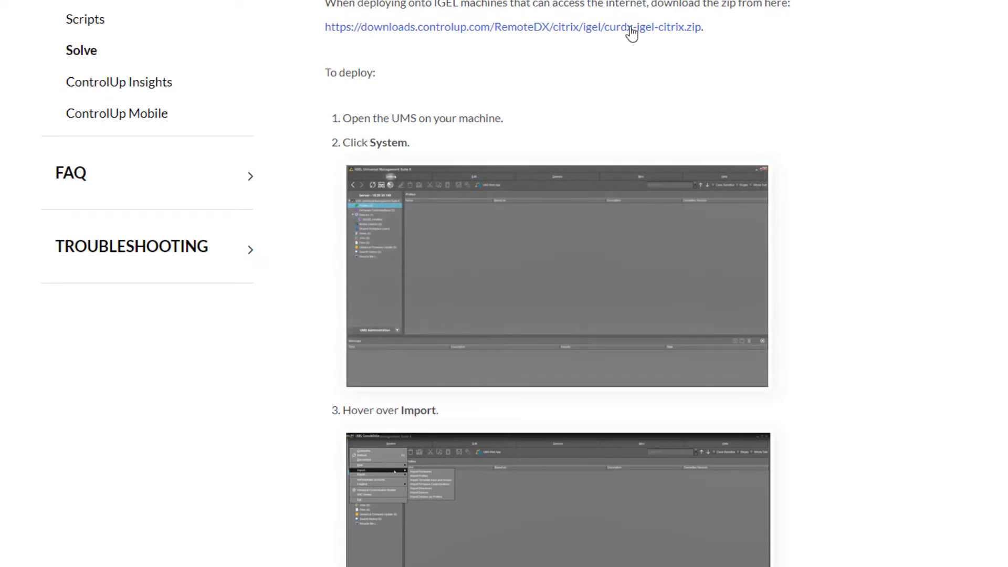
{"action": "left_click", "coordinate": [630, 28]}
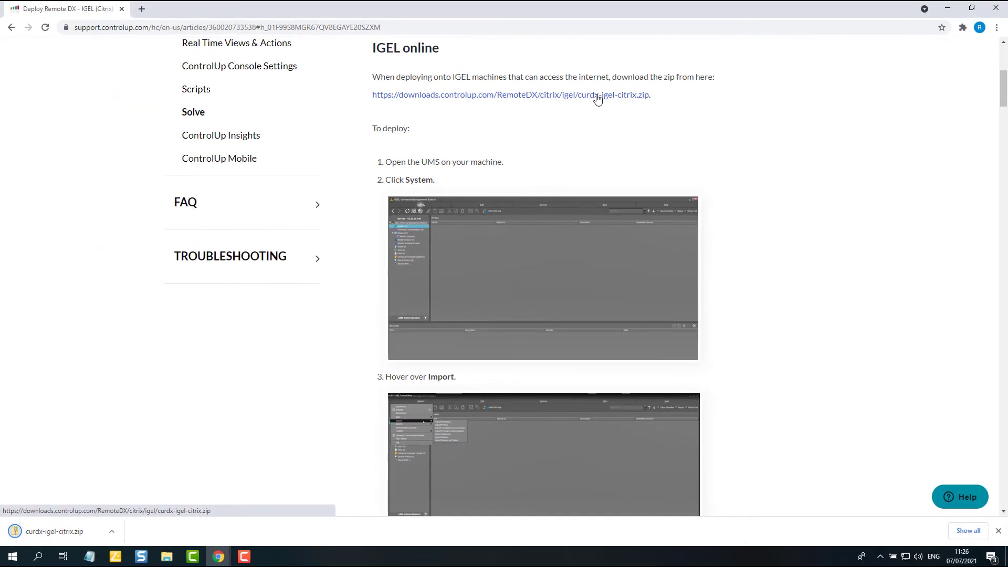
Download the cuepux.dll plugin from the article's IGEL offline section.
{"action": "scroll", "coordinate": [126, 57], "scroll_direction": "up", "scroll_amount": 5}
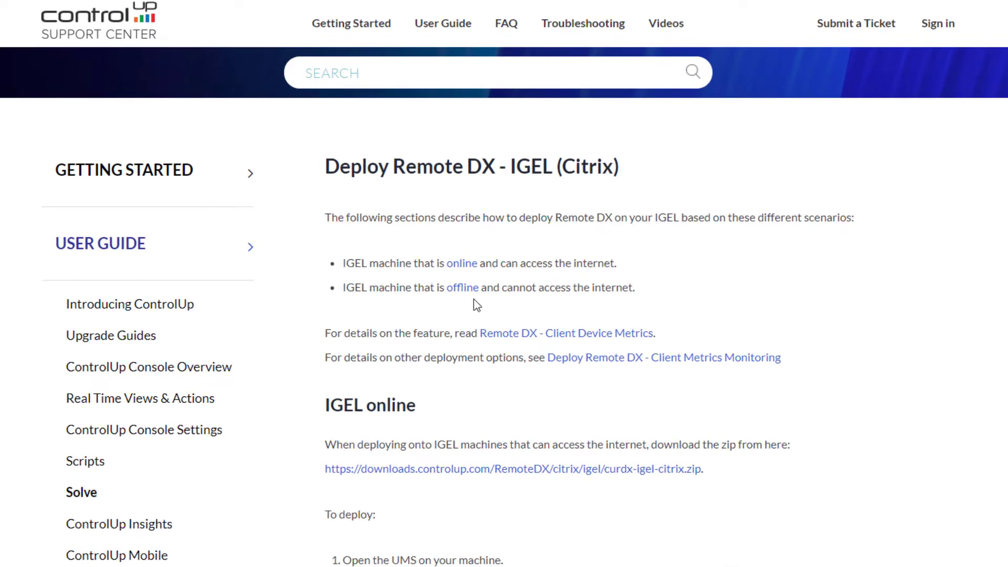
{"action": "left_click", "coordinate": [463, 289]}
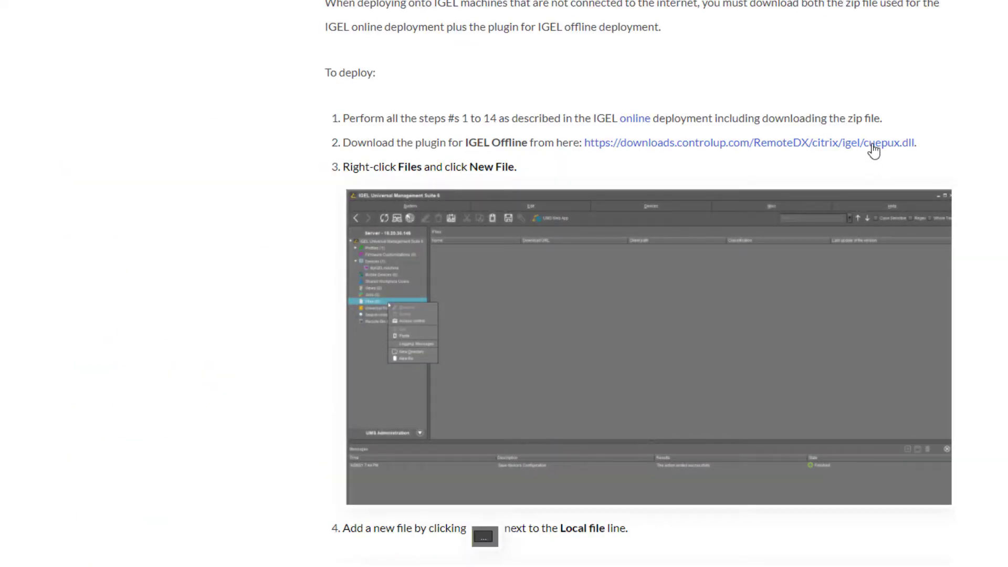
{"action": "left_click", "coordinate": [867, 143]}
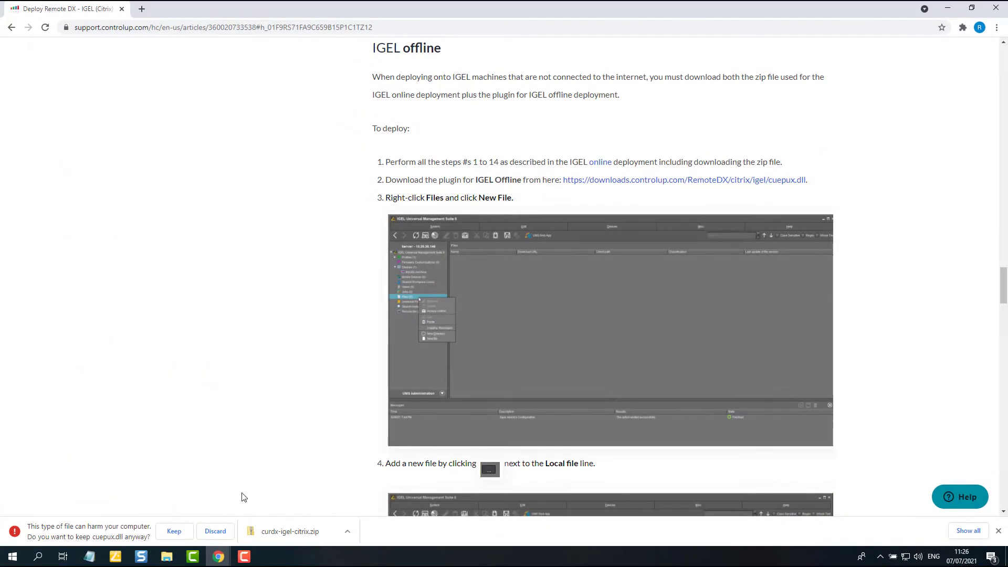
Keep the downloaded cuepux.dll, then import the cuRemoteDXcitrix.zip profile.
{"action": "left_click", "coordinate": [174, 531]}
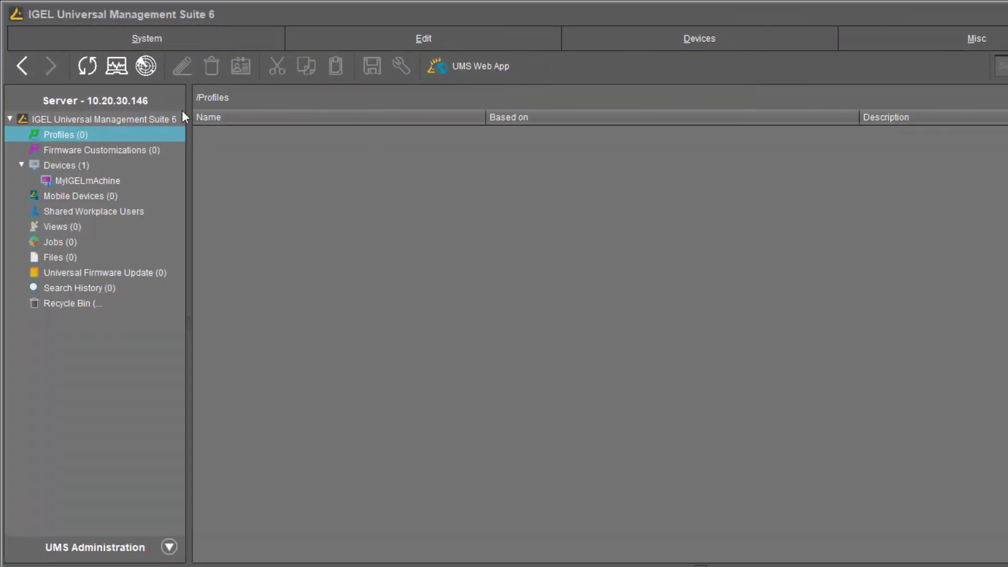
{"action": "left_click", "coordinate": [118, 30]}
{"action": "mouse_move", "coordinate": [161, 132]}
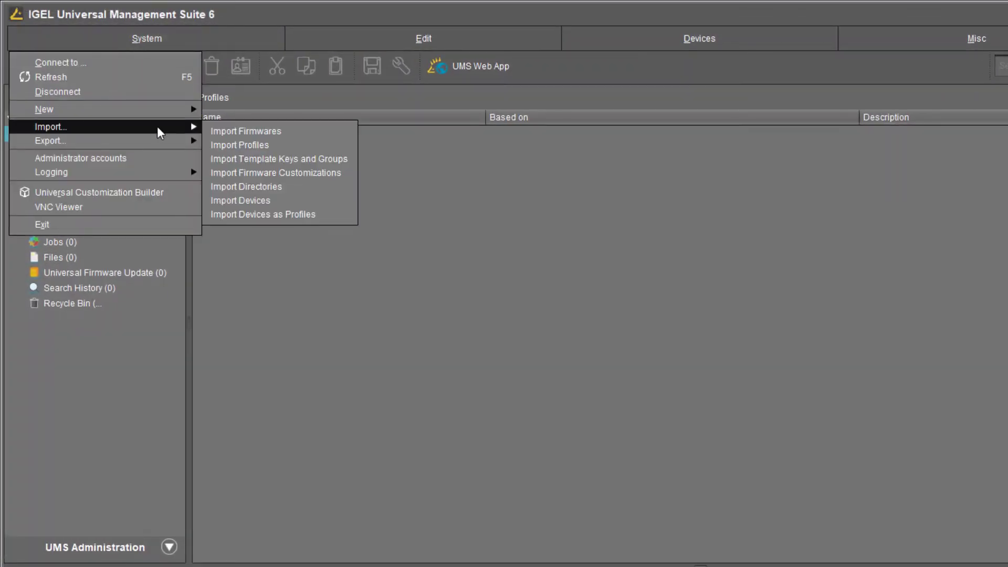
{"action": "left_click", "coordinate": [264, 145]}
{"action": "left_click", "coordinate": [521, 303]}
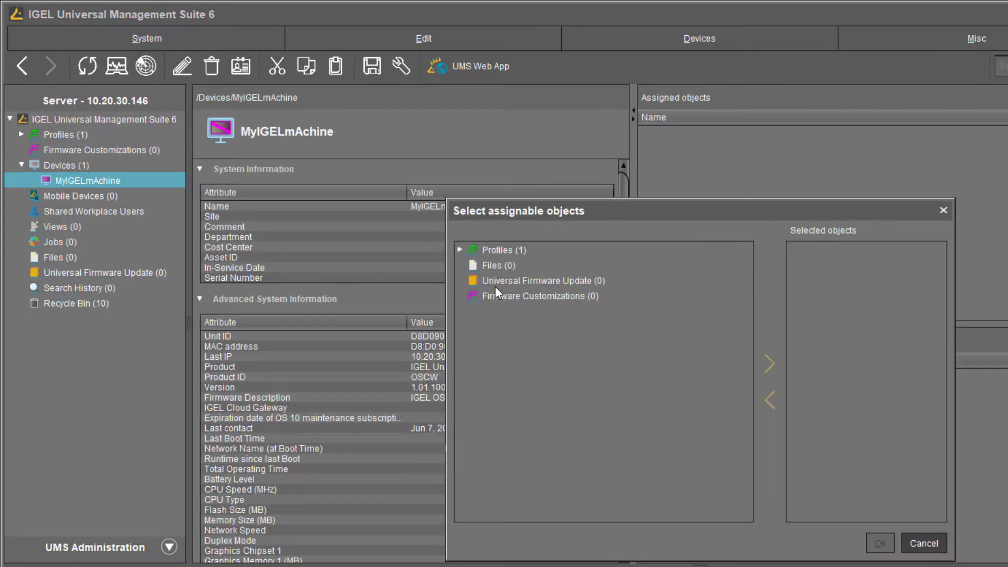
{"action": "left_click", "coordinate": [461, 247]}
Assign the cuRemoteDXcitrix profile to MyIGELmAchine.
{"action": "left_click", "coordinate": [551, 264]}
{"action": "left_click", "coordinate": [769, 360]}
{"action": "left_click", "coordinate": [880, 543]}
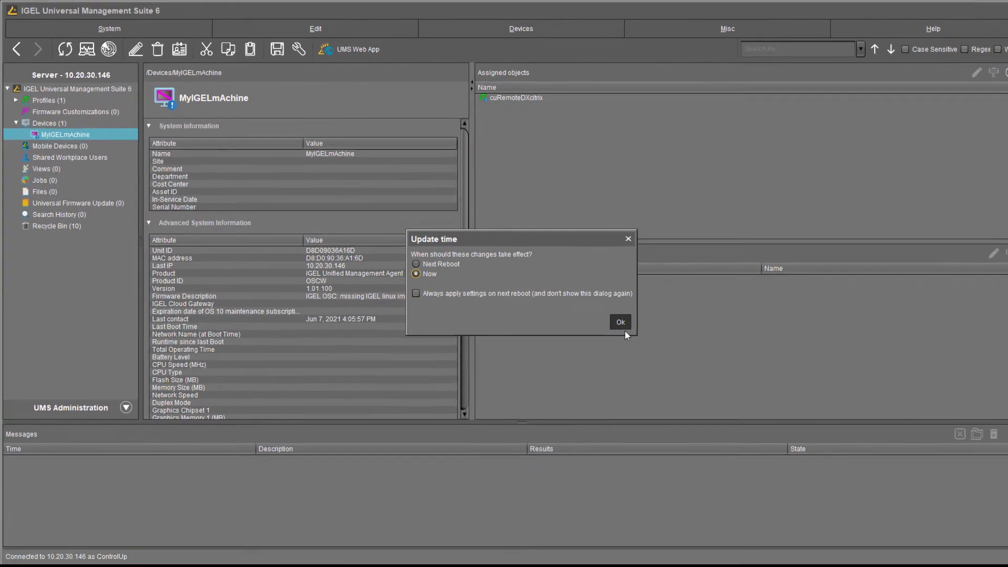
Save the device configuration for next reboot and pick cuepux.dll as a new Files entry.
{"action": "left_click", "coordinate": [754, 391]}
{"action": "left_click", "coordinate": [654, 386]}
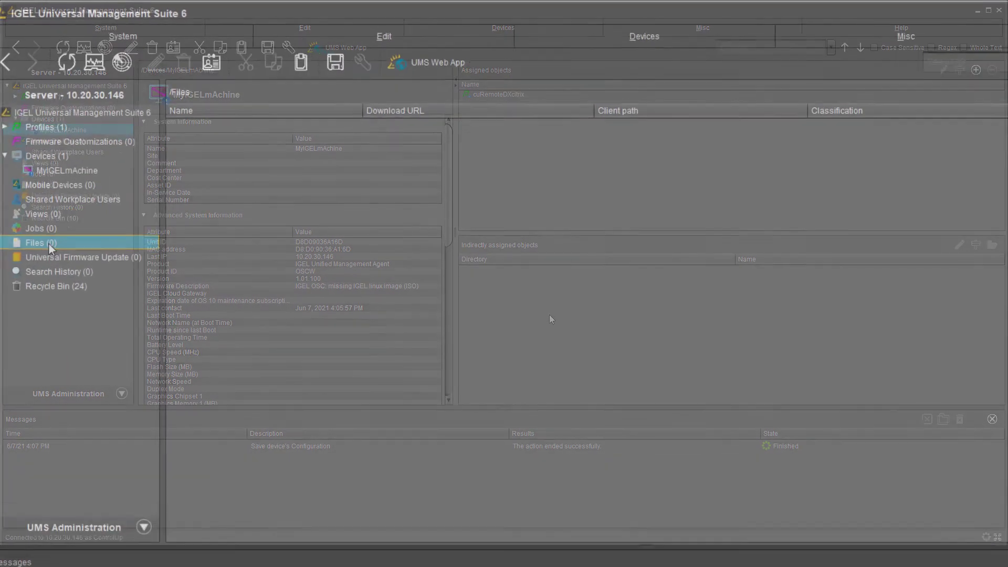
{"action": "right_click", "coordinate": [61, 234]}
{"action": "left_click", "coordinate": [96, 382]}
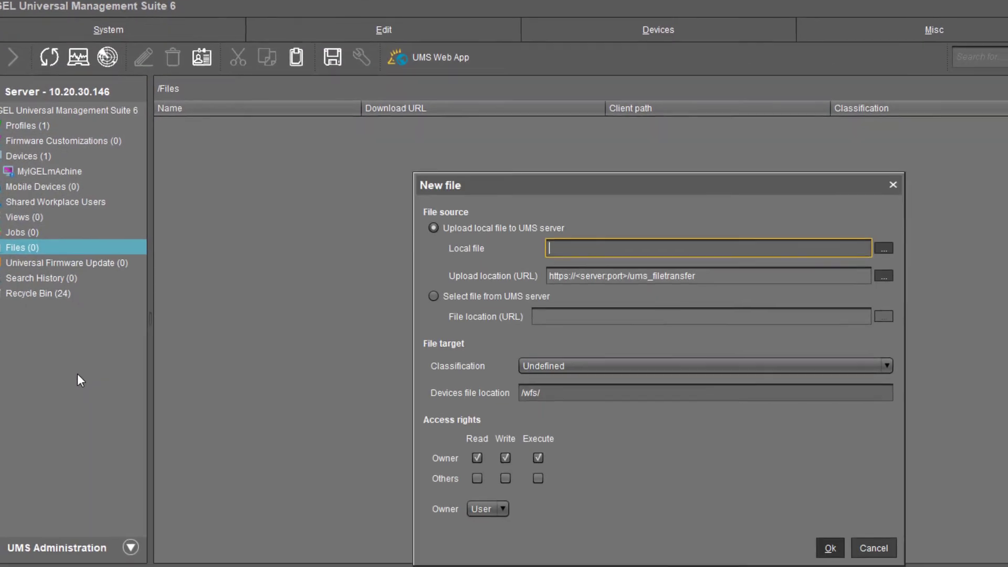
{"action": "left_click", "coordinate": [850, 232]}
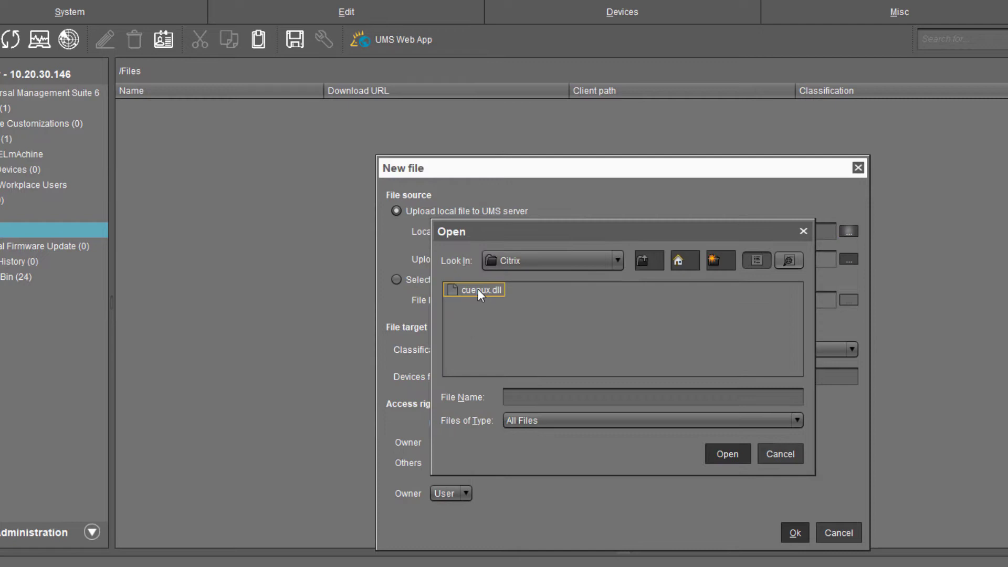
{"action": "left_click", "coordinate": [736, 453]}
Set the device location to /wfs/cuepux.dll with Others read and execute rights, and save.
{"action": "left_click_drag", "start_coordinate": [721, 231], "coordinate": [681, 232]}
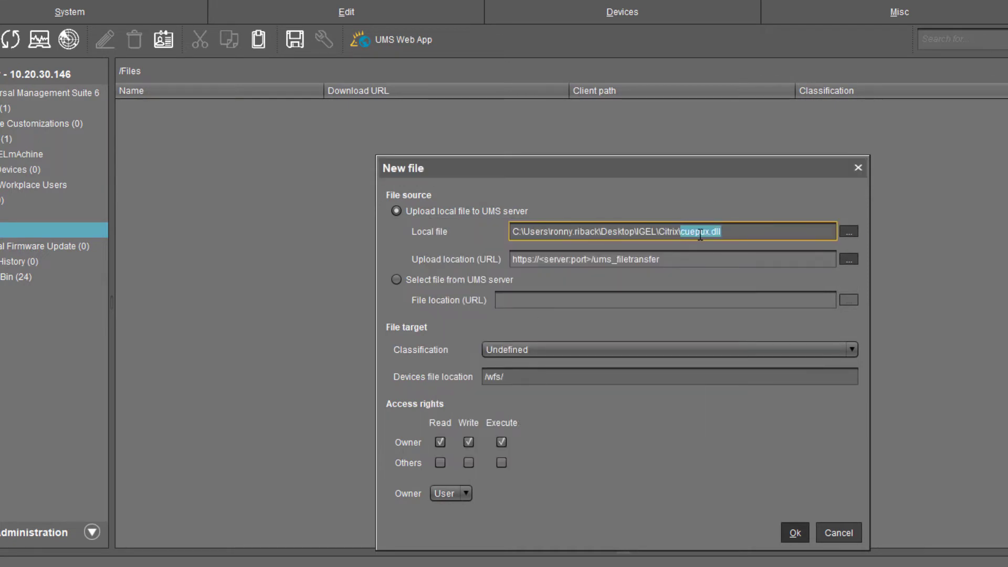
{"action": "key", "text": "ctrl+c"}
{"action": "left_click", "coordinate": [565, 377]}
{"action": "key", "text": "ctrl+v"}
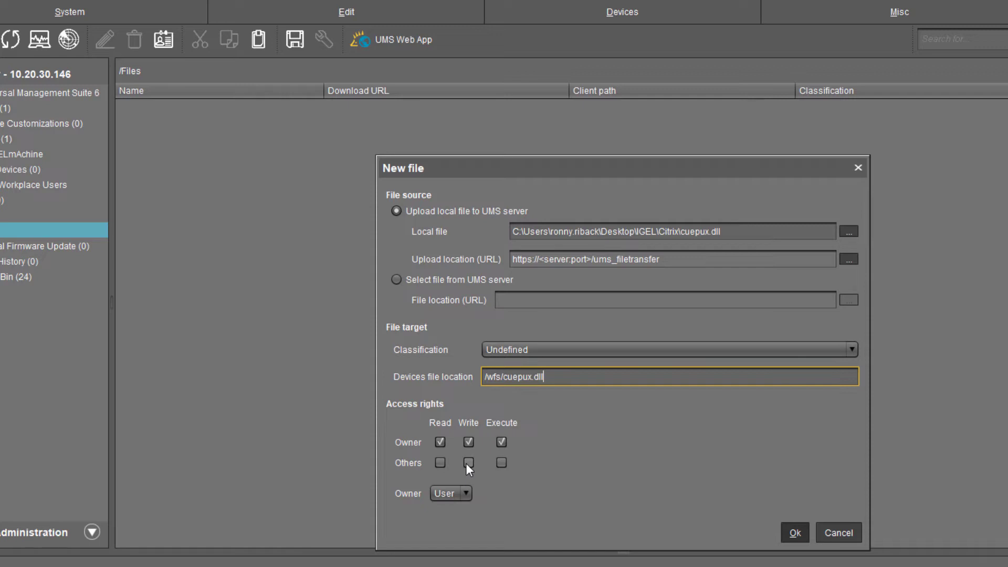
{"action": "left_click", "coordinate": [443, 464]}
{"action": "left_click", "coordinate": [502, 463]}
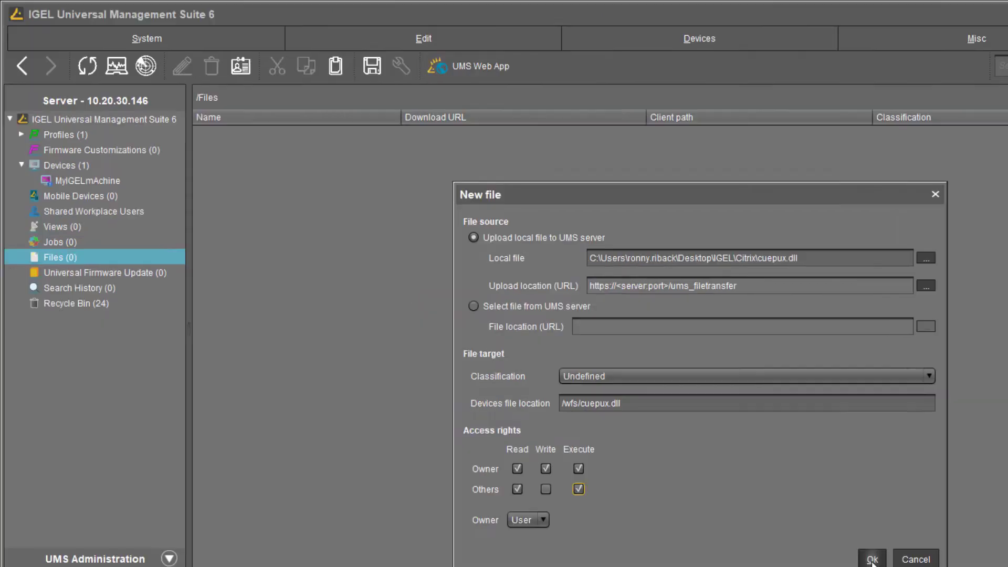
{"action": "left_click", "coordinate": [788, 533]}
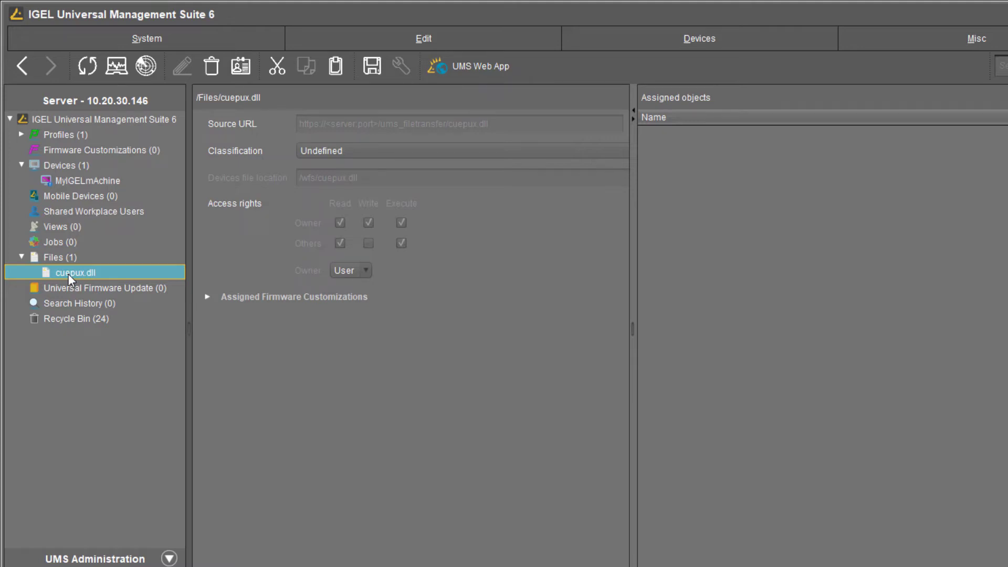
Assign cuepux.dll to MyIGELmAchine, applying the change at next reboot.
{"action": "left_click", "coordinate": [95, 182]}
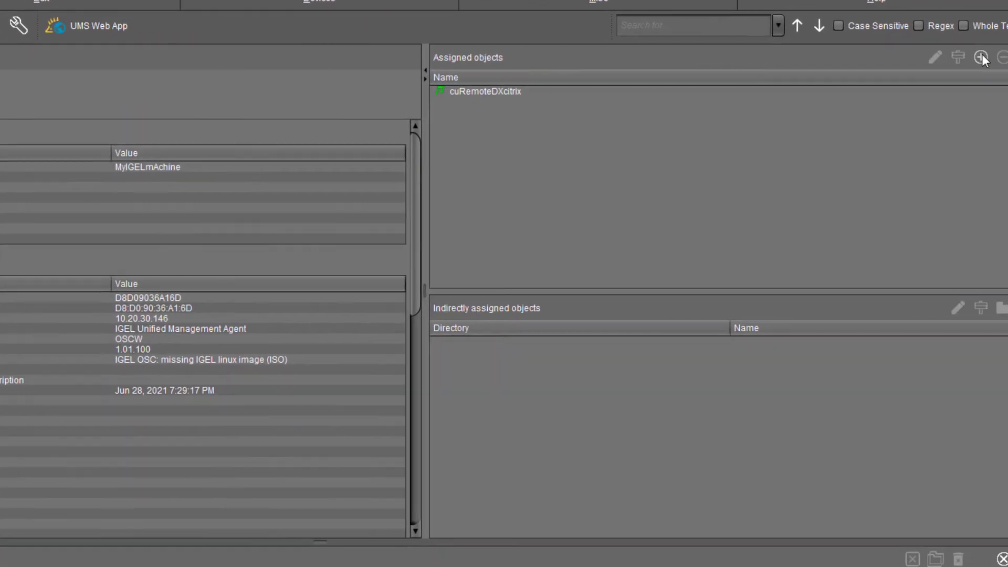
{"action": "left_click", "coordinate": [981, 58]}
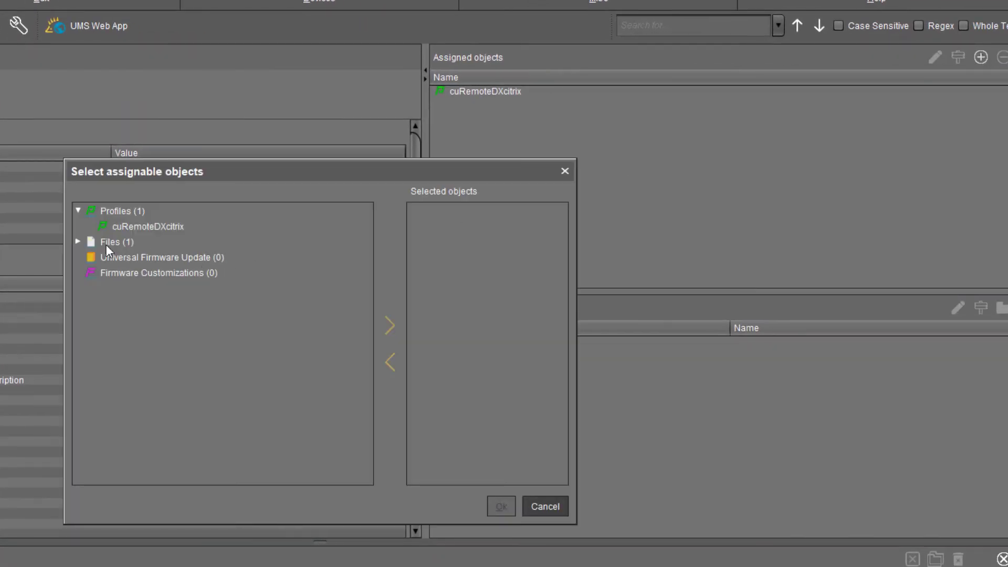
{"action": "left_click", "coordinate": [78, 242]}
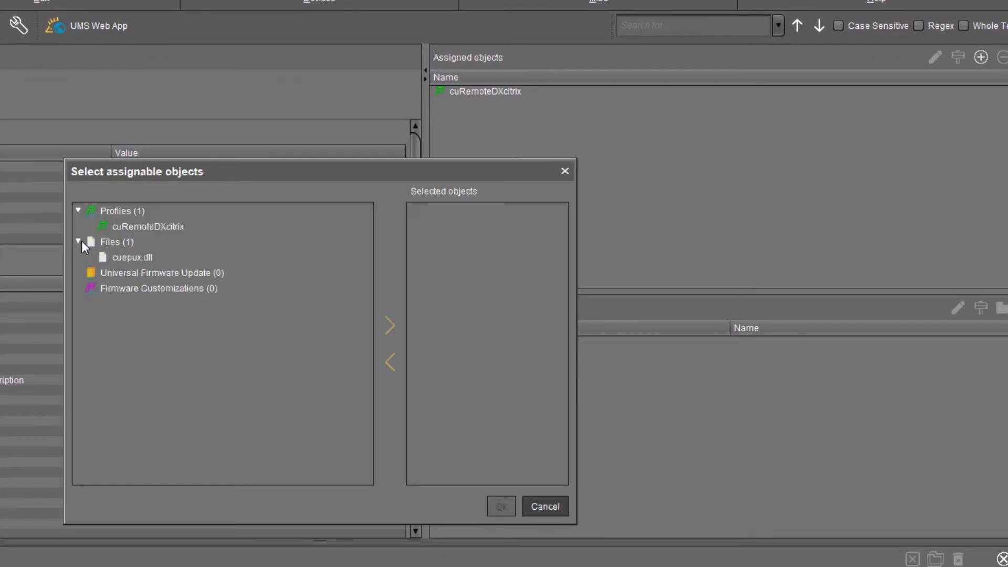
{"action": "left_click", "coordinate": [133, 257]}
{"action": "left_click", "coordinate": [389, 327]}
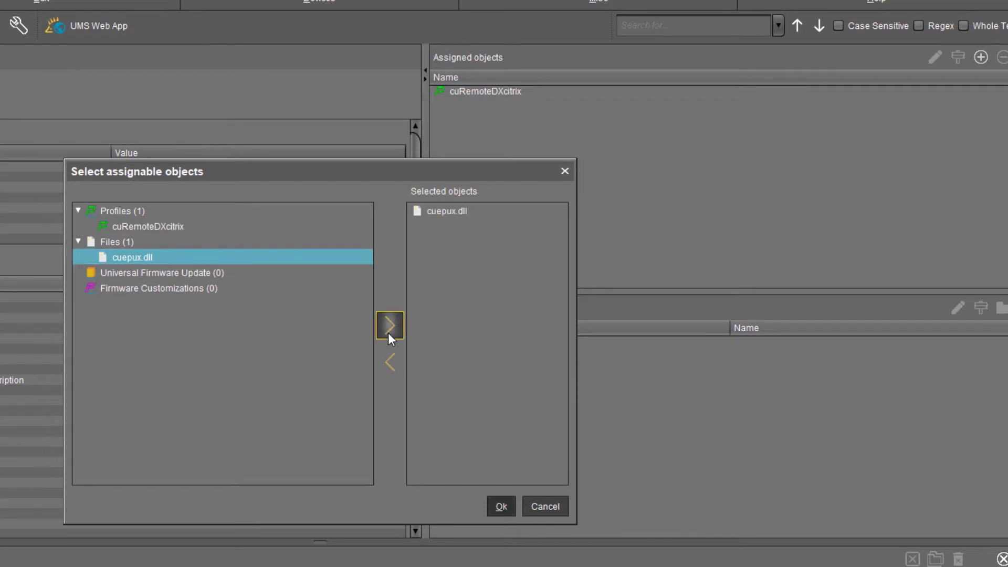
{"action": "left_click", "coordinate": [506, 511]}
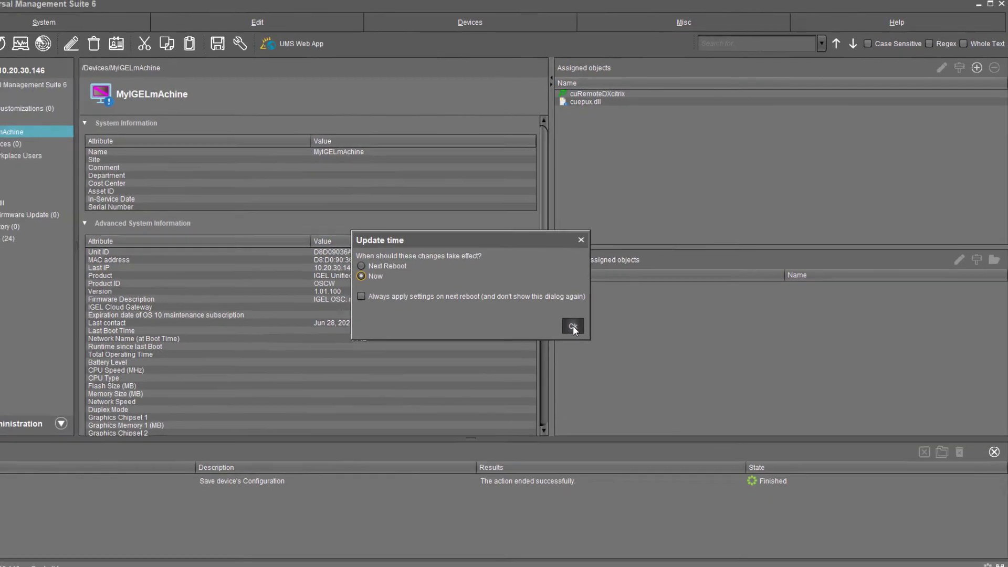
{"action": "left_click", "coordinate": [453, 395]}
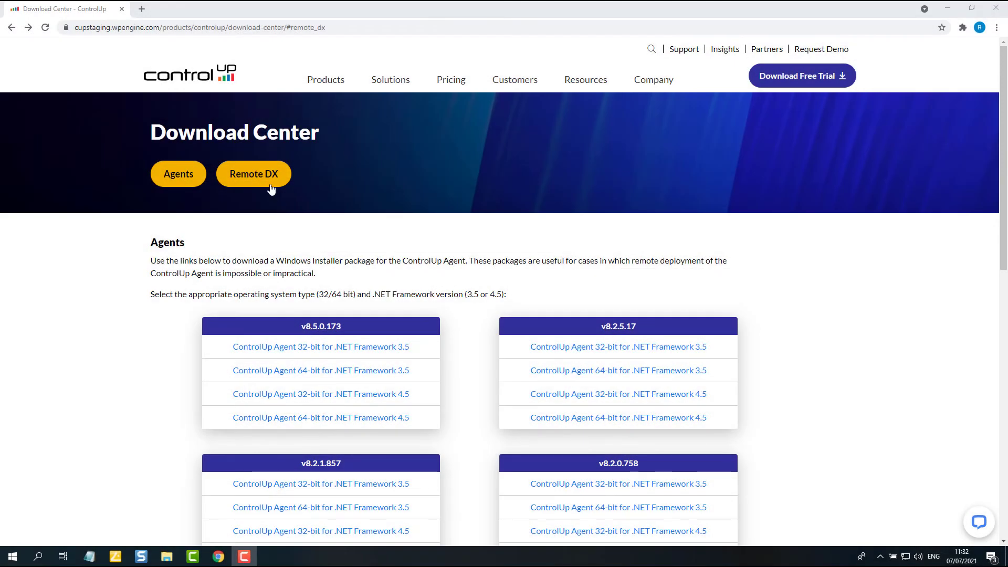
Download curdx-igel-vmware.zip from the Remote DX IGEL (VMware) article and reach its offline section.
{"action": "left_click", "coordinate": [269, 184]}
{"action": "left_click", "coordinate": [322, 313]}
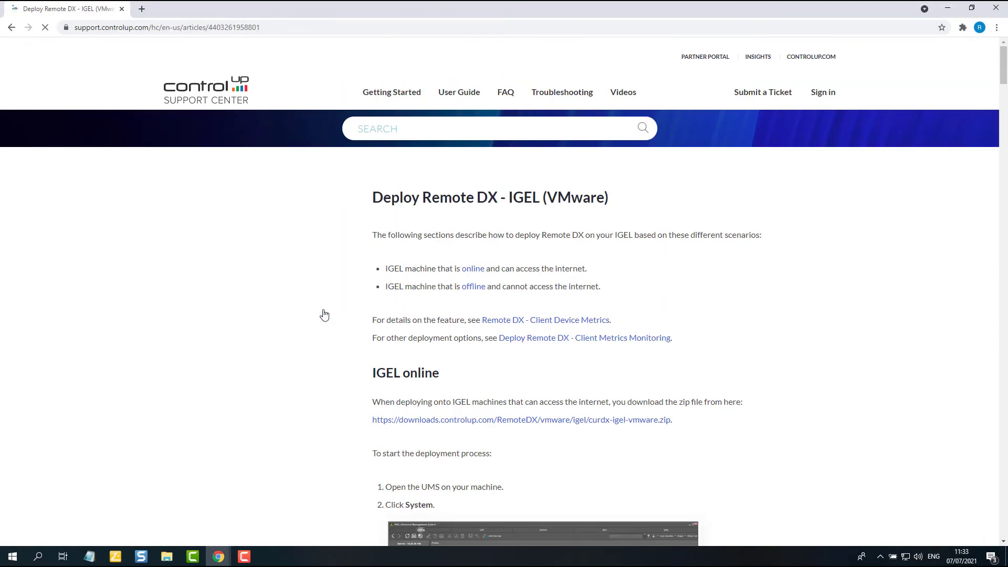
{"action": "left_click", "coordinate": [472, 269]}
{"action": "left_click", "coordinate": [616, 96]}
{"action": "left_click", "coordinate": [11, 28]}
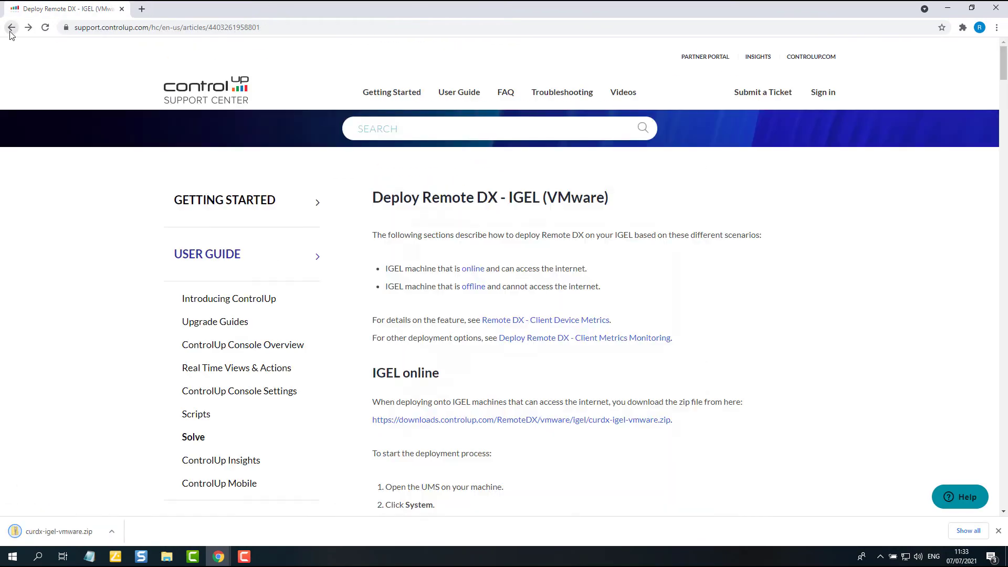
{"action": "left_click", "coordinate": [473, 286]}
Add libcuepux.so as a new file at /wfs/libcuepux.so, giving Others Read and Execute permission.
{"action": "left_click", "coordinate": [732, 179]}
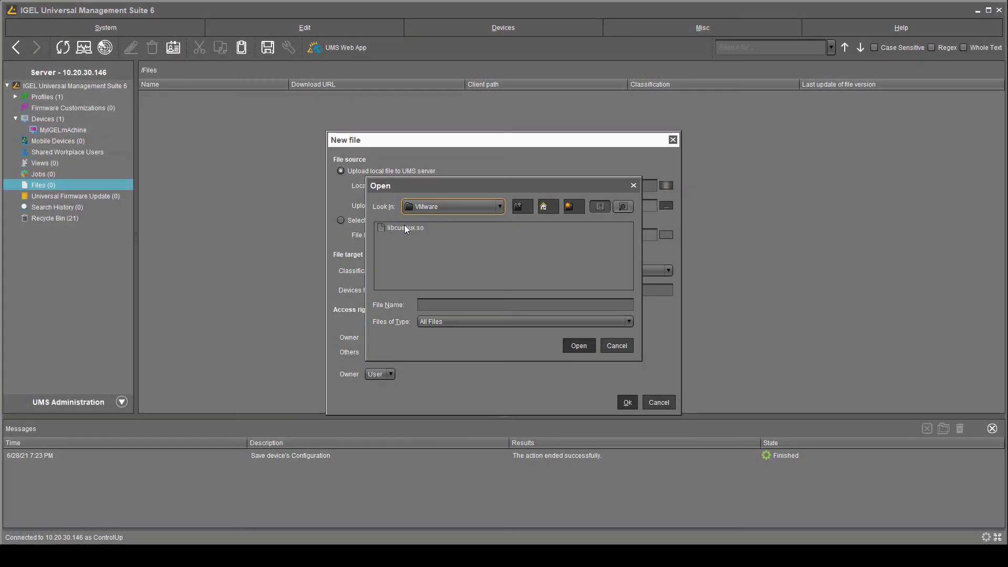
{"action": "left_click", "coordinate": [577, 344]}
{"action": "left_click", "coordinate": [417, 352]}
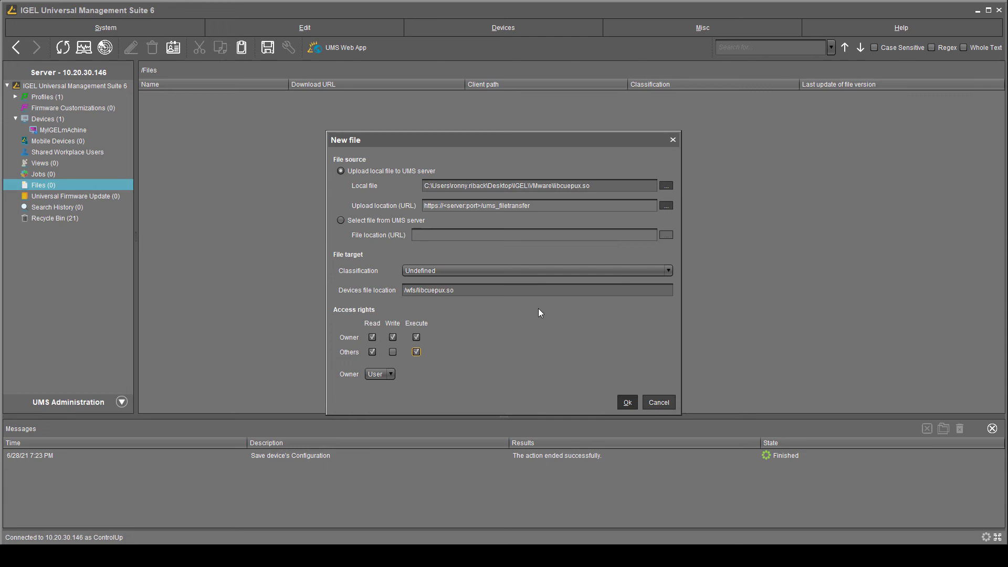
{"action": "left_click", "coordinate": [628, 402]}
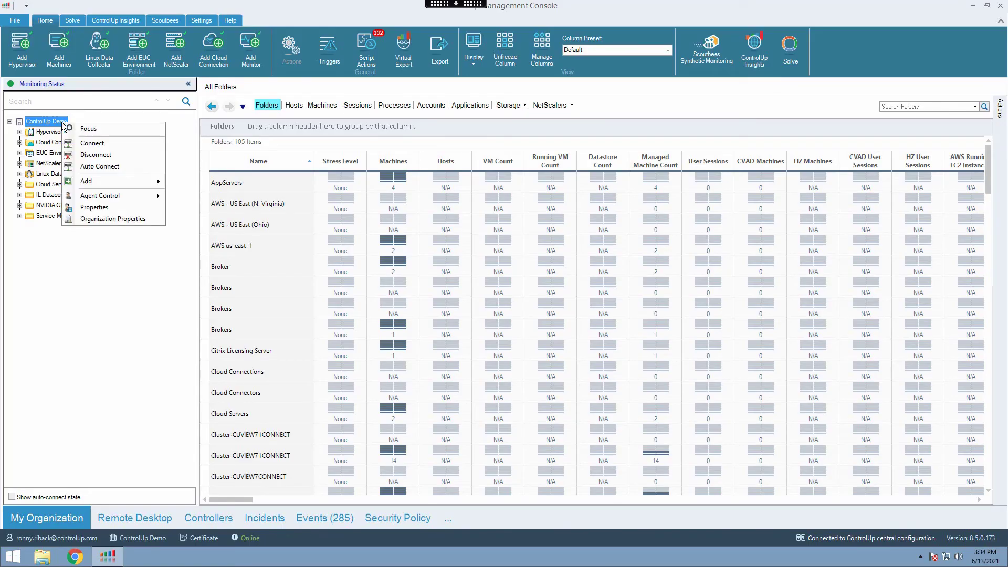
Connect to ControlUp Demo and show the 23 sessions with the Client Metrics preset: latency, RTT and WiFi signal.
{"action": "left_click", "coordinate": [91, 144]}
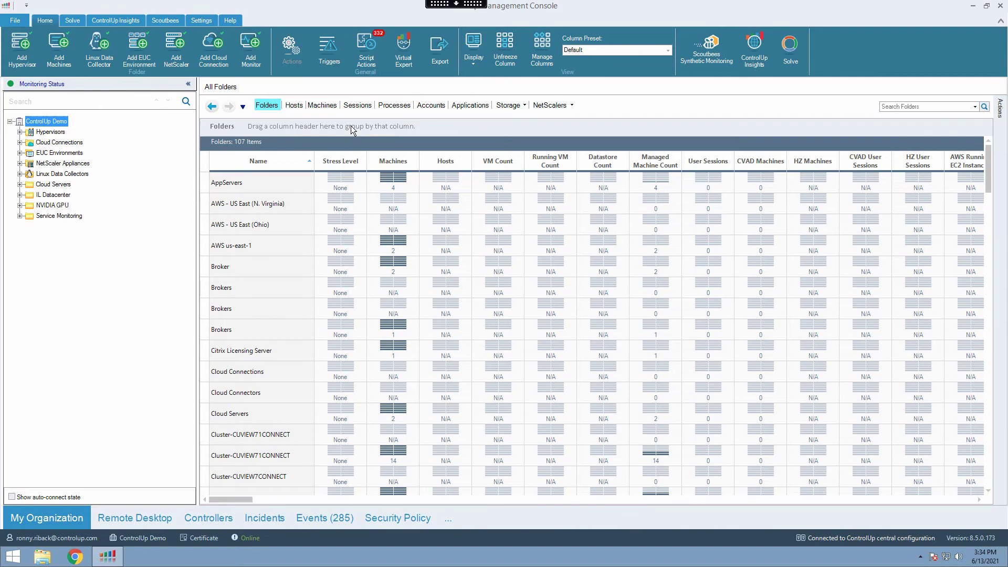
{"action": "left_click", "coordinate": [361, 106]}
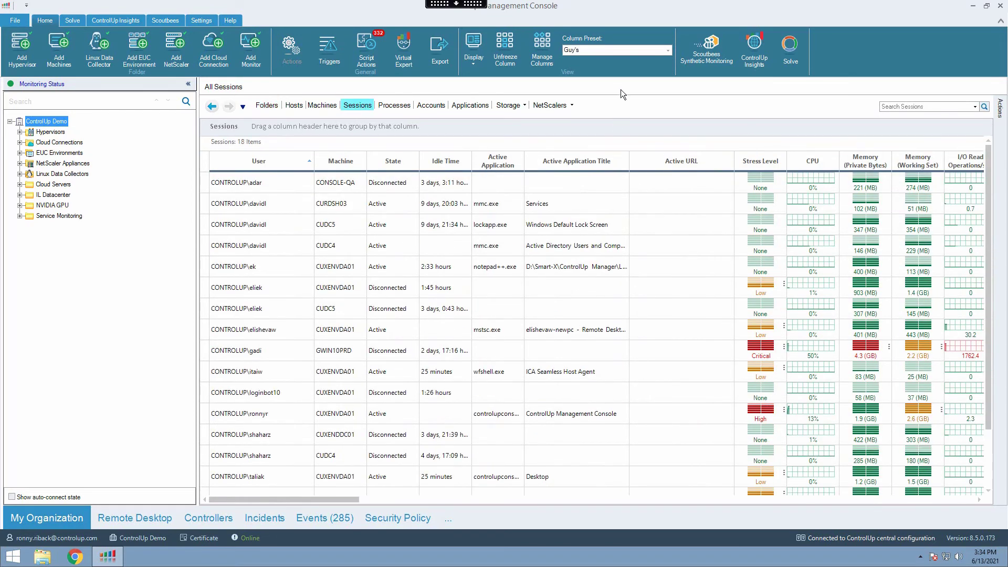
{"action": "left_click", "coordinate": [668, 50]}
{"action": "left_click_drag", "start_coordinate": [669, 83], "coordinate": [670, 74]}
{"action": "left_click", "coordinate": [617, 84]}
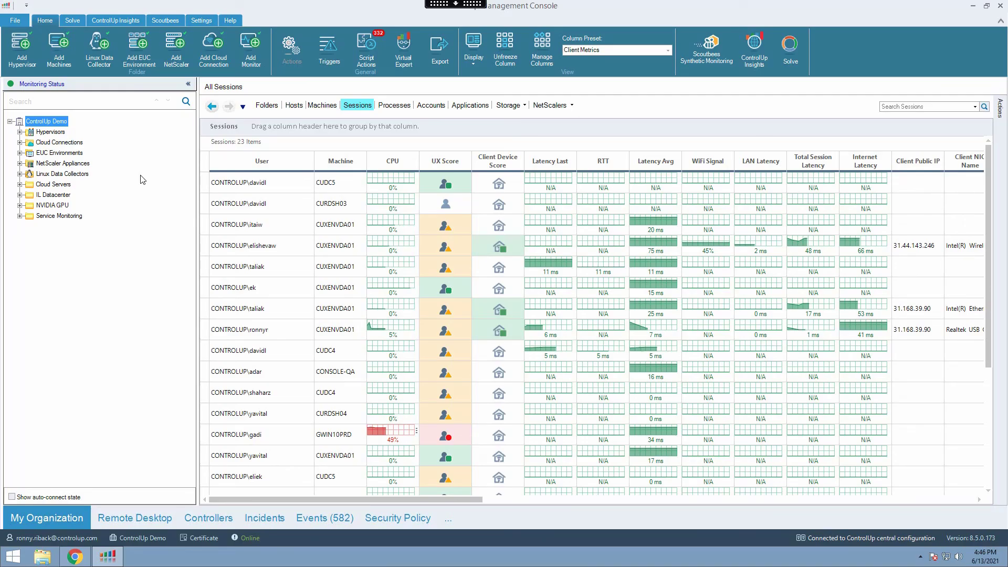
Open Solve's Discovery page for User Sessions (All) and scroll the grid to the Client Device Score column.
{"action": "left_click", "coordinate": [72, 20]}
{"action": "left_click", "coordinate": [20, 47]}
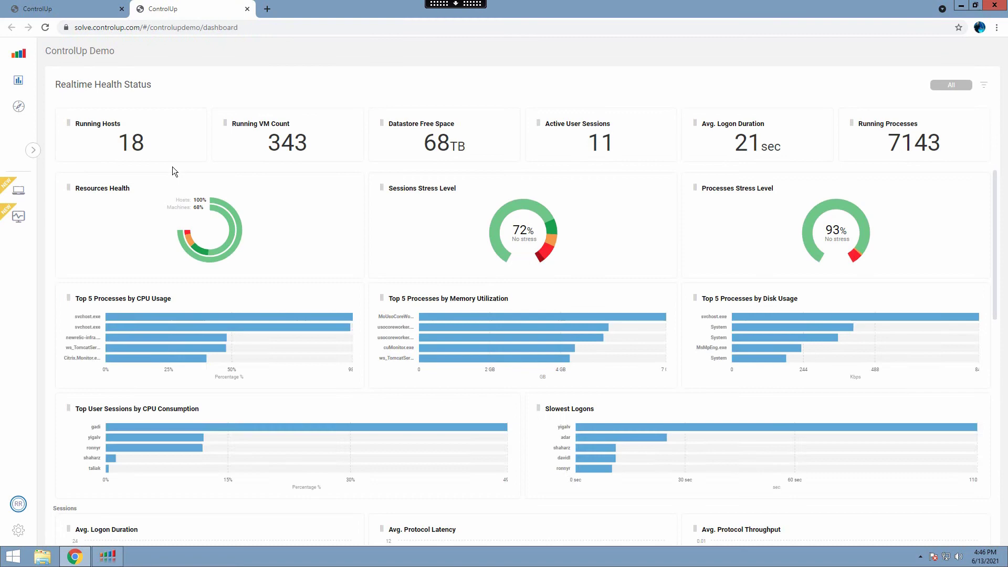
{"action": "left_click", "coordinate": [18, 106]}
{"action": "left_click", "coordinate": [425, 123]}
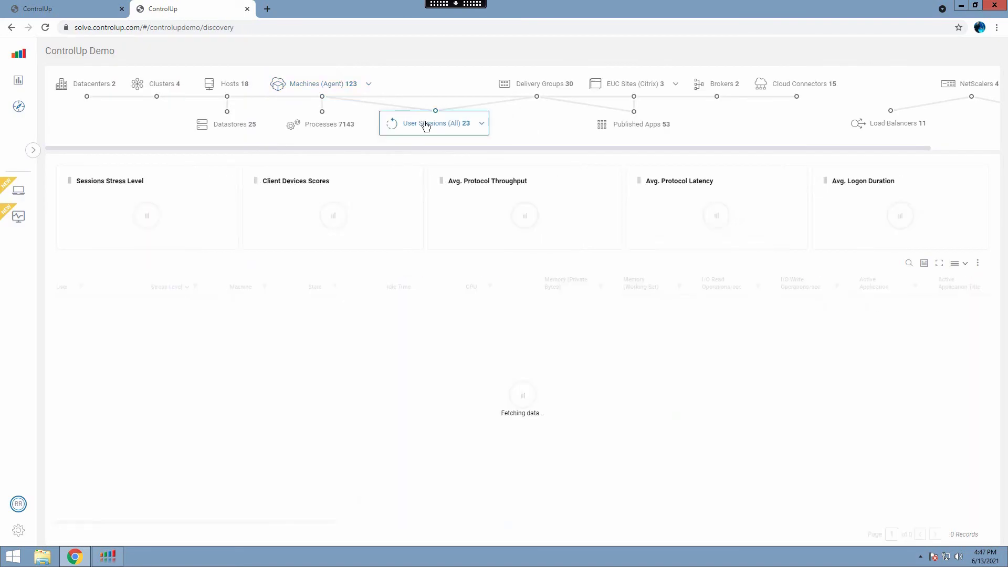
{"action": "left_click_drag", "start_coordinate": [319, 523], "coordinate": [985, 533]}
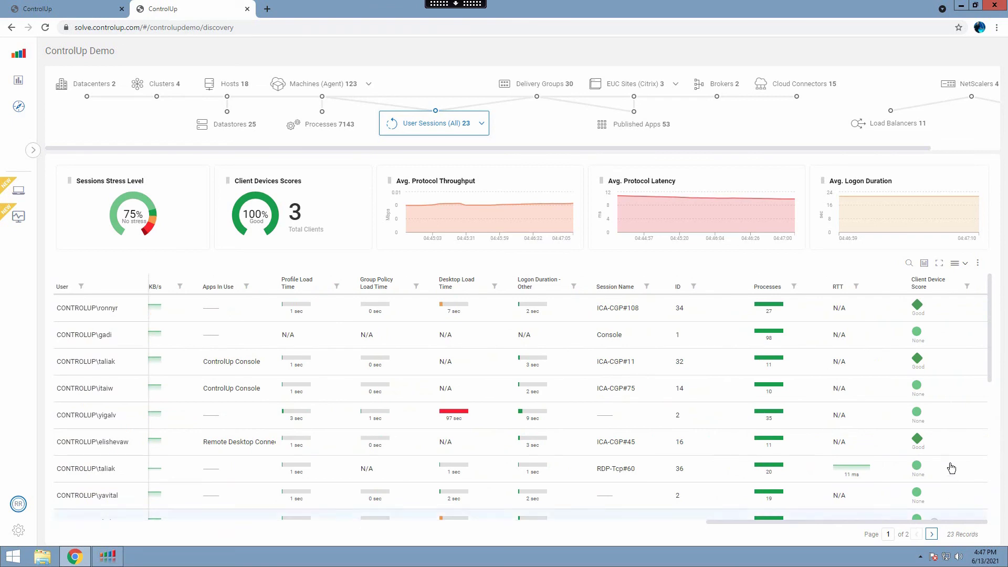